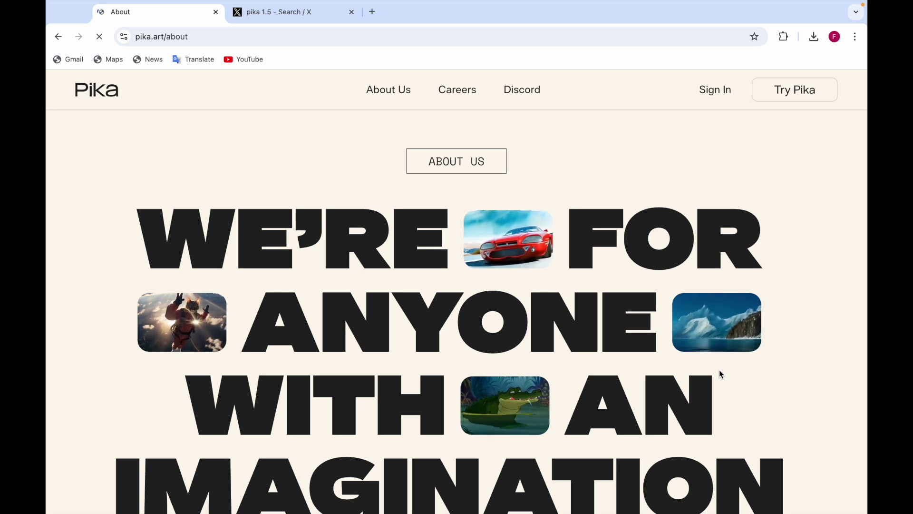
- Scroll the About page past the IMAGINATION headline to the founding story of two Stanford Ph.D students
{"action": "scroll", "coordinate": [719, 369], "scroll_direction": "down", "scroll_amount": 6}
{"action": "scroll", "coordinate": [719, 369], "scroll_direction": "down", "scroll_amount": 3}
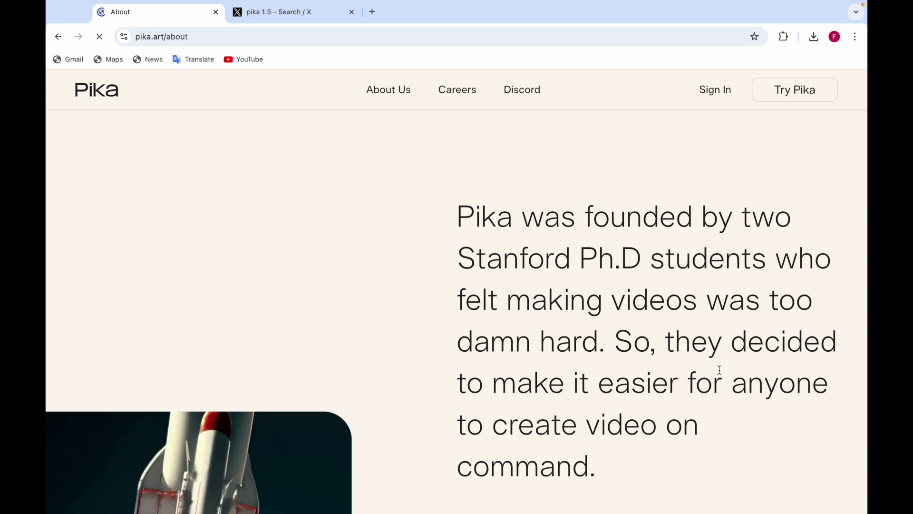
- Read through the About page's values cards and Latest News section, then scroll back up
{"action": "scroll", "coordinate": [719, 369], "scroll_direction": "down", "scroll_amount": 7}
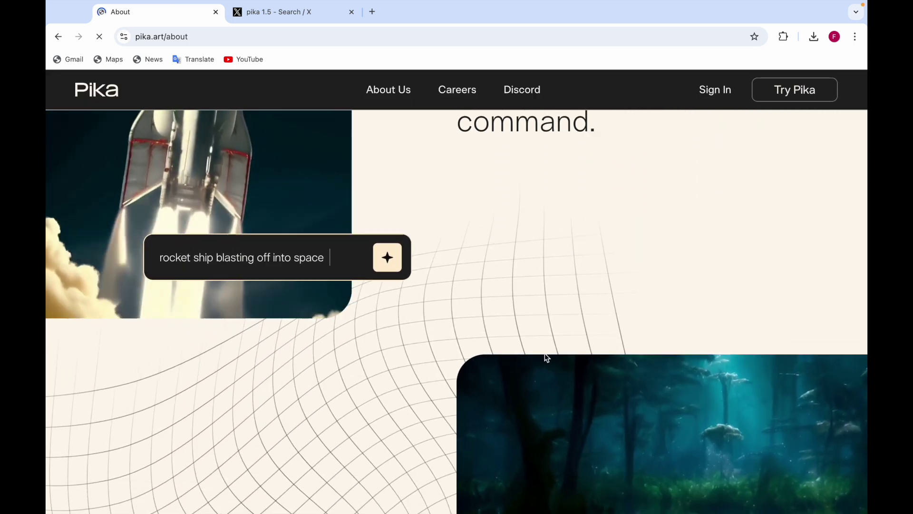
{"action": "scroll", "coordinate": [544, 352], "scroll_direction": "up", "scroll_amount": 1}
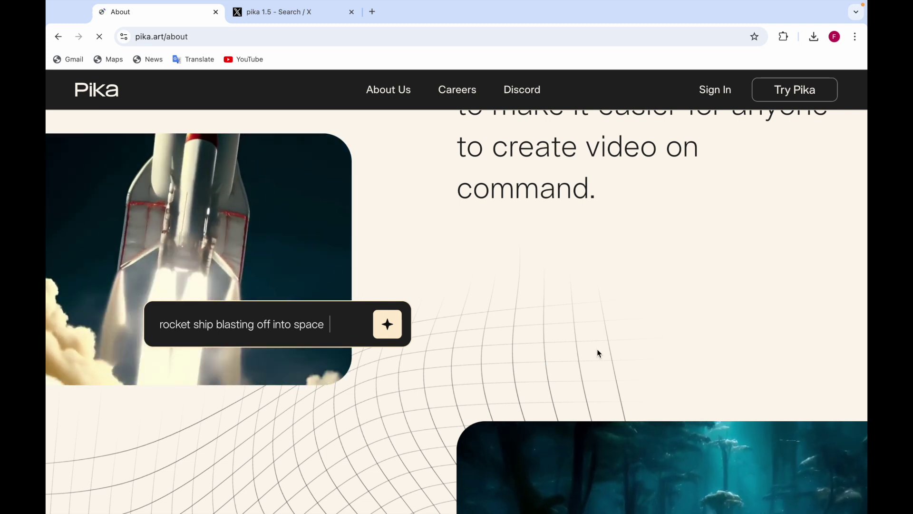
{"action": "scroll", "coordinate": [597, 349], "scroll_direction": "down", "scroll_amount": 4}
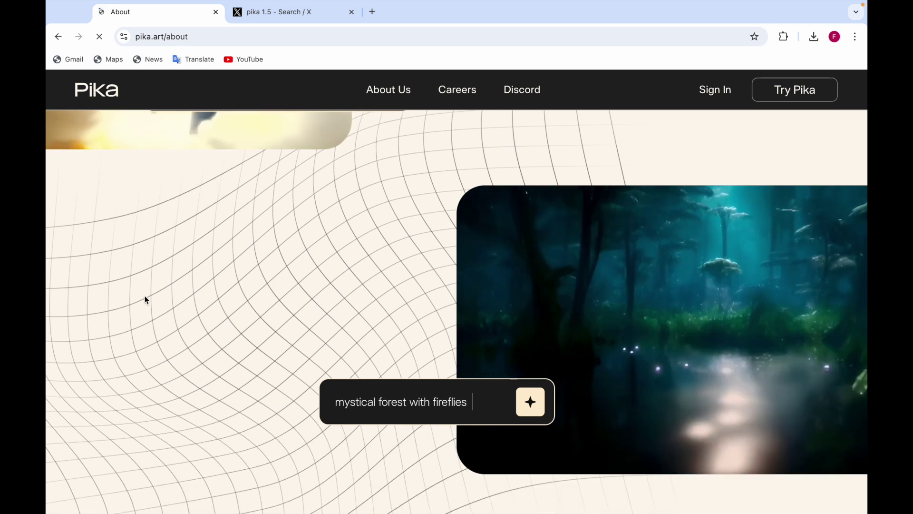
{"action": "scroll", "coordinate": [146, 299], "scroll_direction": "down", "scroll_amount": 1}
{"action": "scroll", "coordinate": [145, 298], "scroll_direction": "down", "scroll_amount": 10}
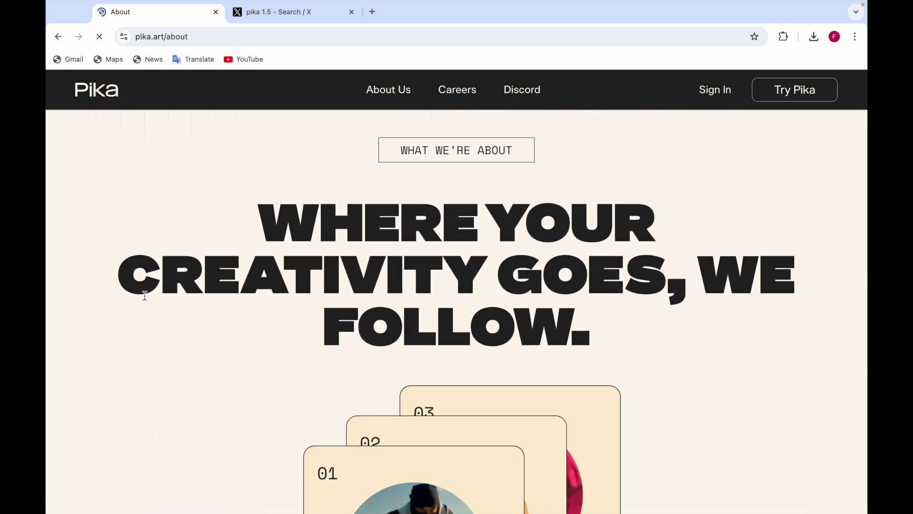
{"action": "scroll", "coordinate": [144, 296], "scroll_direction": "down", "scroll_amount": 3}
{"action": "scroll", "coordinate": [144, 296], "scroll_direction": "down", "scroll_amount": 2}
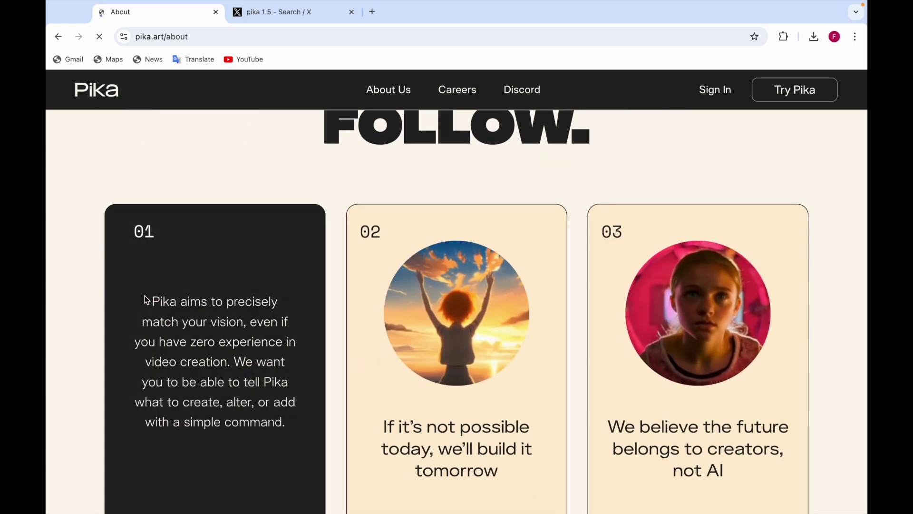
{"action": "scroll", "coordinate": [144, 295], "scroll_direction": "down", "scroll_amount": 1}
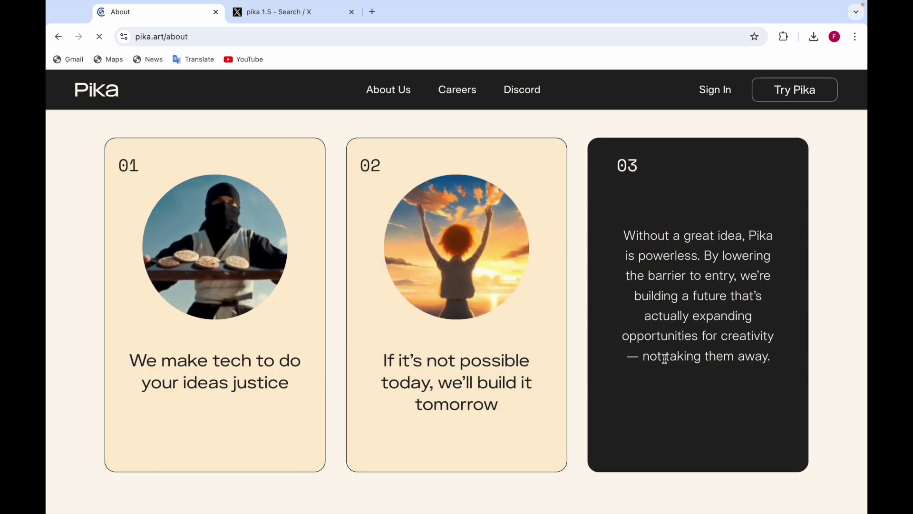
{"action": "scroll", "coordinate": [436, 185], "scroll_direction": "down", "scroll_amount": 5}
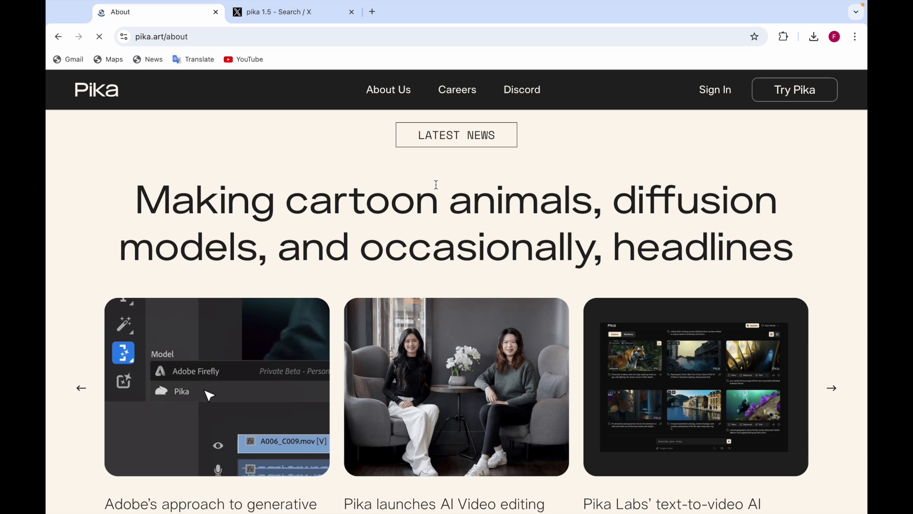
{"action": "scroll", "coordinate": [437, 184], "scroll_direction": "down", "scroll_amount": 4}
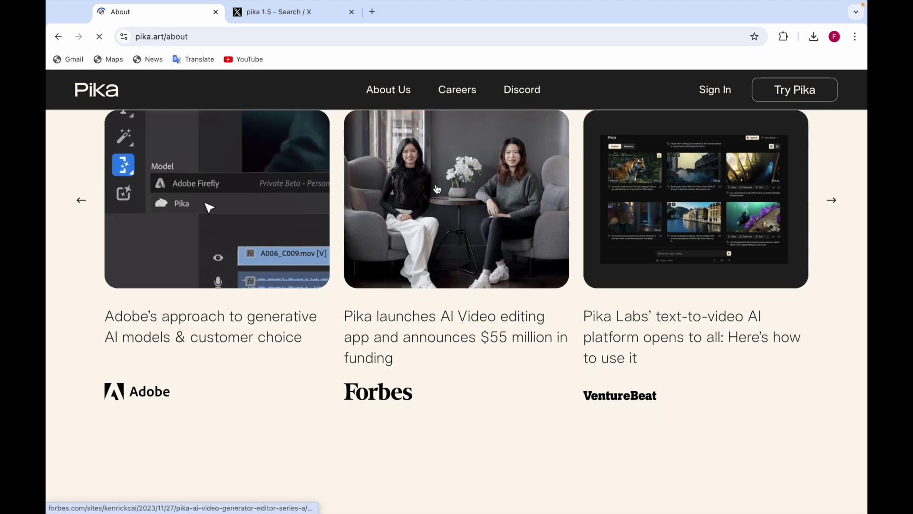
{"action": "scroll", "coordinate": [436, 188], "scroll_direction": "up", "scroll_amount": 15}
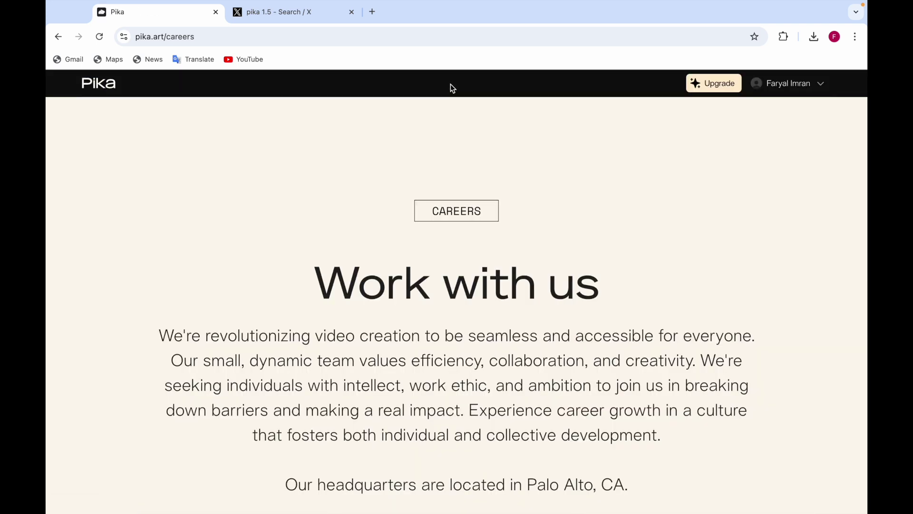
- Go back to About, open the Discord invite in a new tab, then launch the Explore feed via Try Pika
{"action": "left_click", "coordinate": [58, 37]}
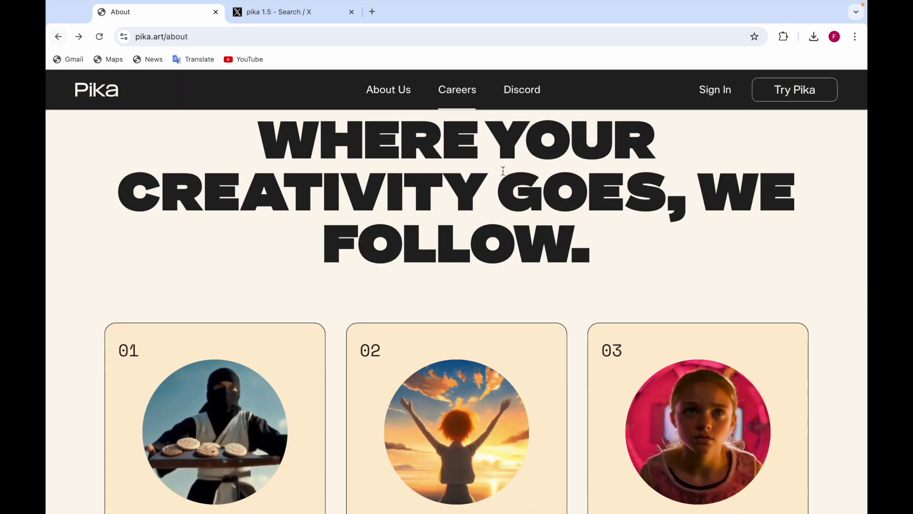
{"action": "left_click", "coordinate": [520, 92]}
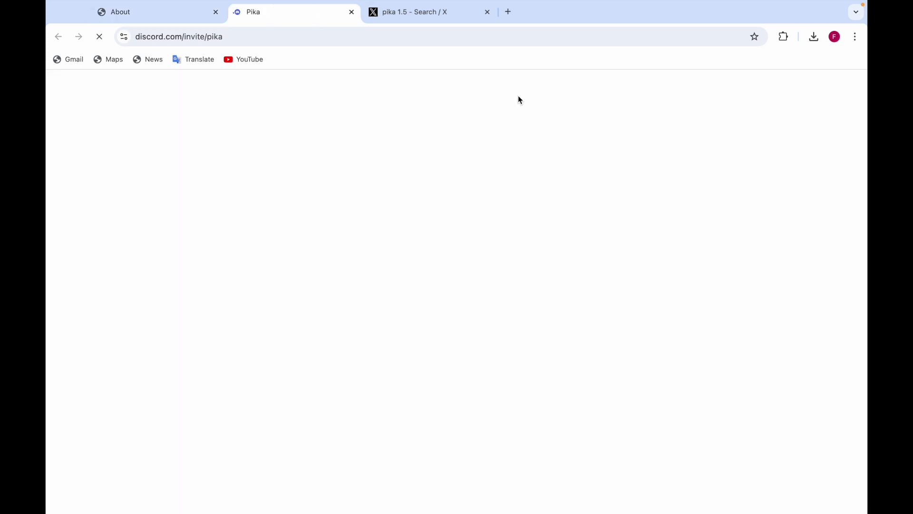
{"action": "left_click", "coordinate": [169, 10]}
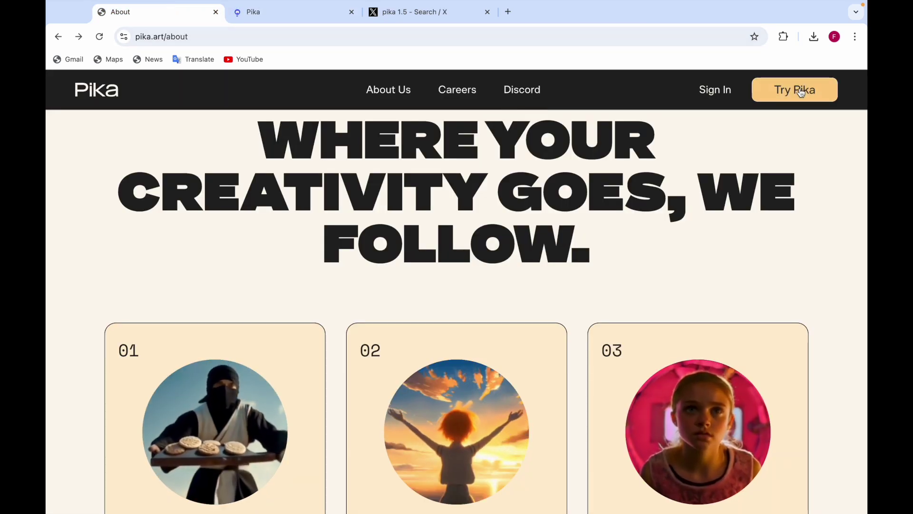
{"action": "left_click", "coordinate": [801, 93]}
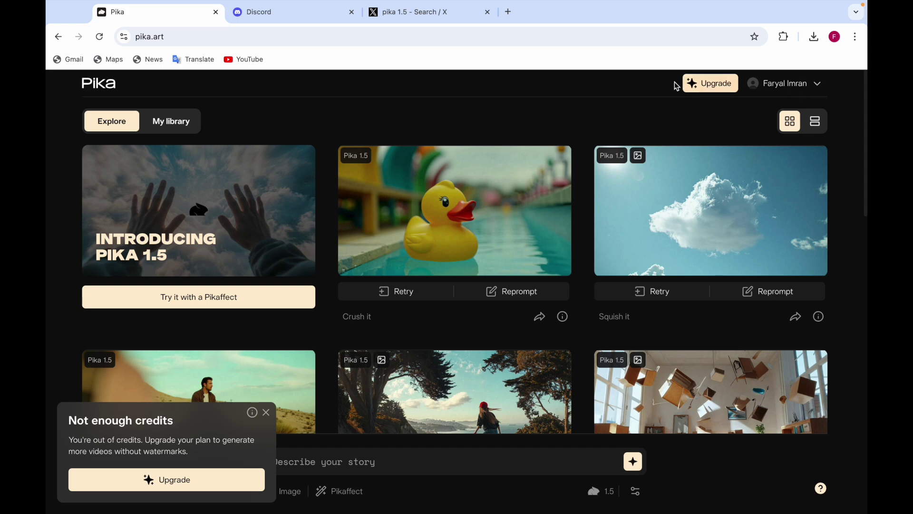
- Compare the Basic $0, Standard $8, Pro $28 and Unlimited $76 monthly plans on the pricing page
{"action": "left_click", "coordinate": [717, 90]}
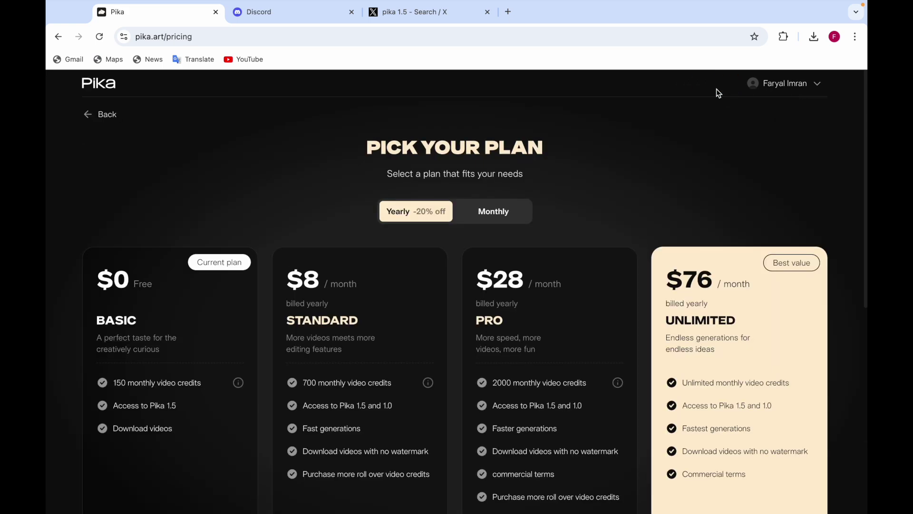
{"action": "scroll", "coordinate": [718, 93], "scroll_direction": "down", "scroll_amount": 2}
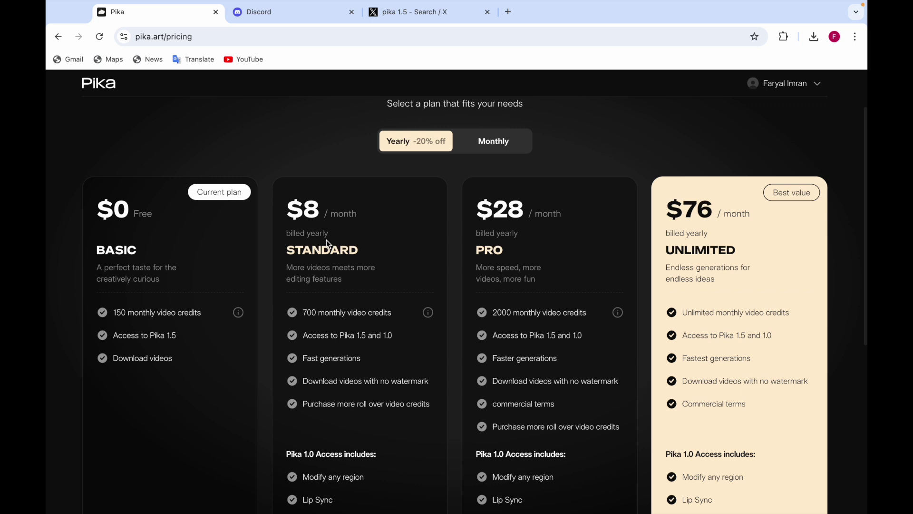
{"action": "scroll", "coordinate": [326, 240], "scroll_direction": "down", "scroll_amount": 1}
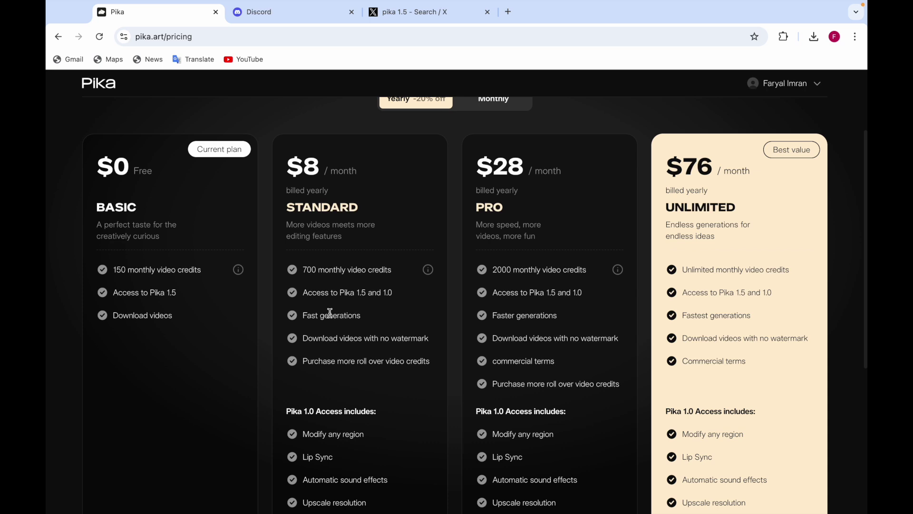
{"action": "scroll", "coordinate": [330, 313], "scroll_direction": "down", "scroll_amount": 1}
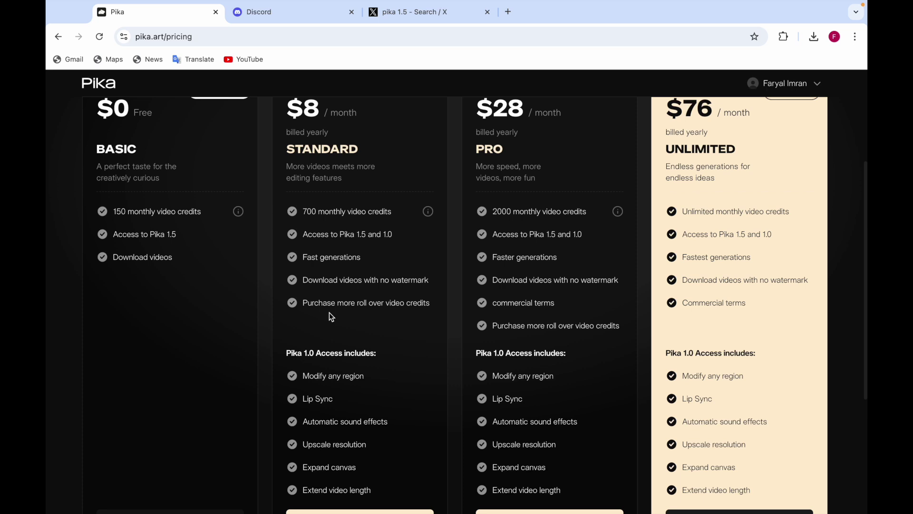
{"action": "scroll", "coordinate": [332, 317], "scroll_direction": "down", "scroll_amount": 2}
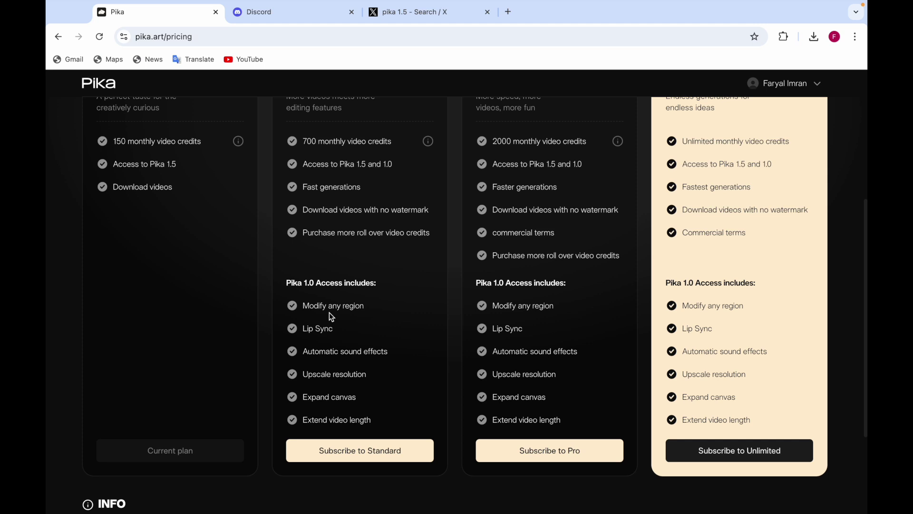
{"action": "scroll", "coordinate": [331, 316], "scroll_direction": "up", "scroll_amount": 3}
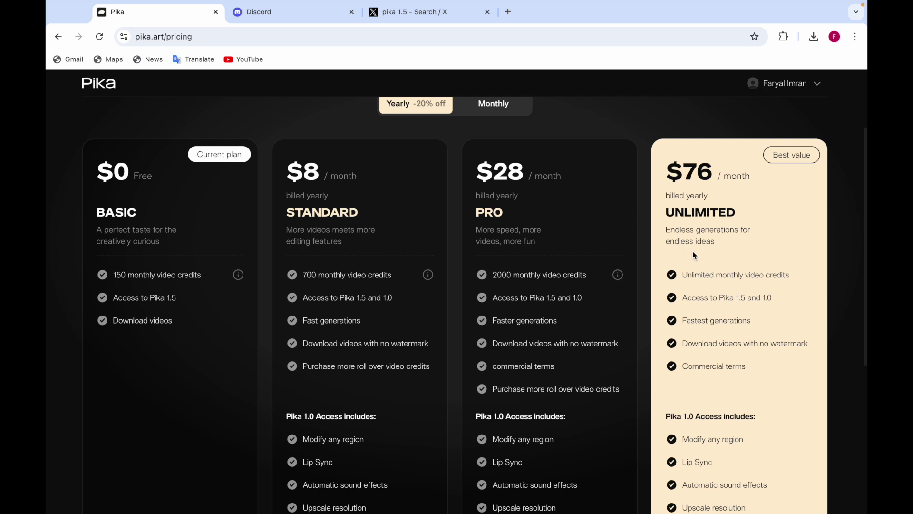
{"action": "scroll", "coordinate": [693, 250], "scroll_direction": "up", "scroll_amount": 1}
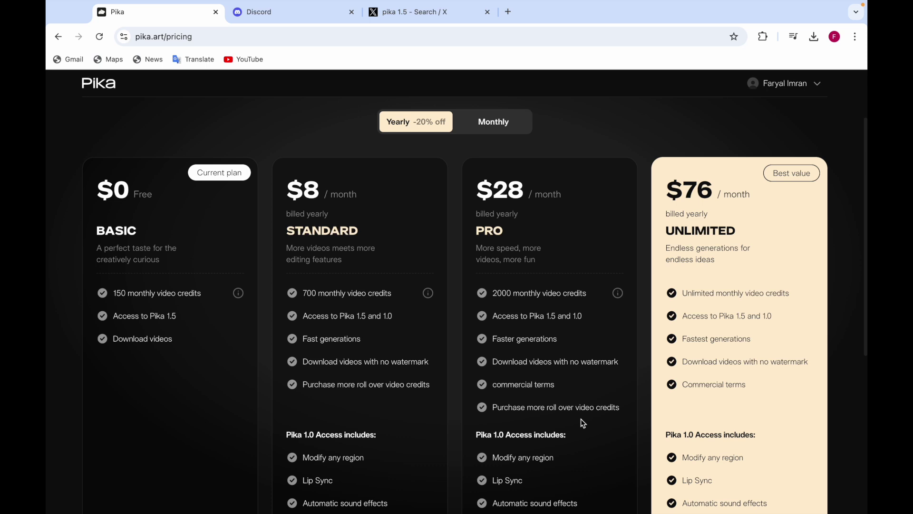
{"action": "scroll", "coordinate": [581, 420], "scroll_direction": "down", "scroll_amount": 3}
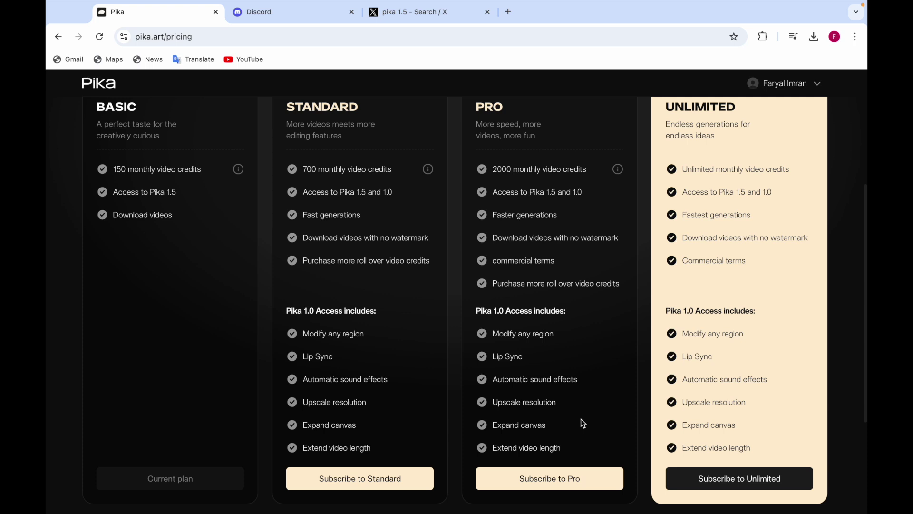
{"action": "scroll", "coordinate": [582, 422], "scroll_direction": "up", "scroll_amount": 3}
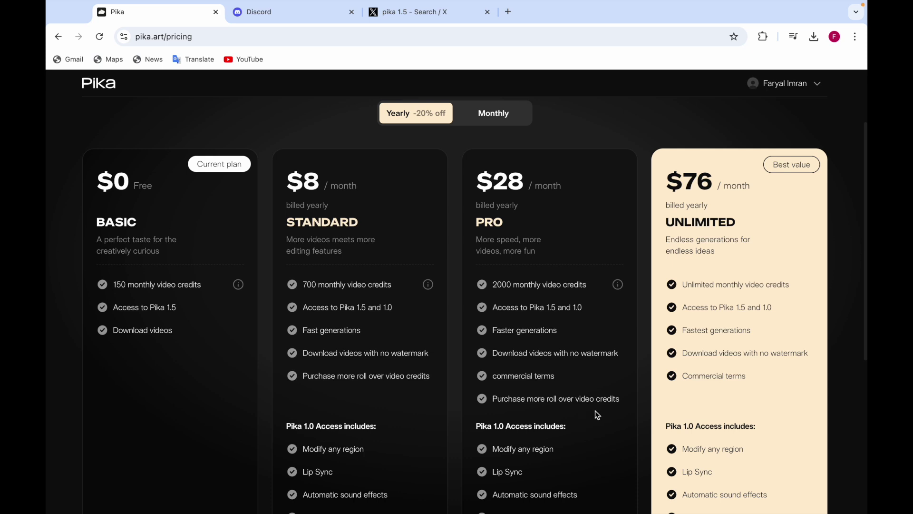
{"action": "scroll", "coordinate": [717, 356], "scroll_direction": "down", "scroll_amount": 3}
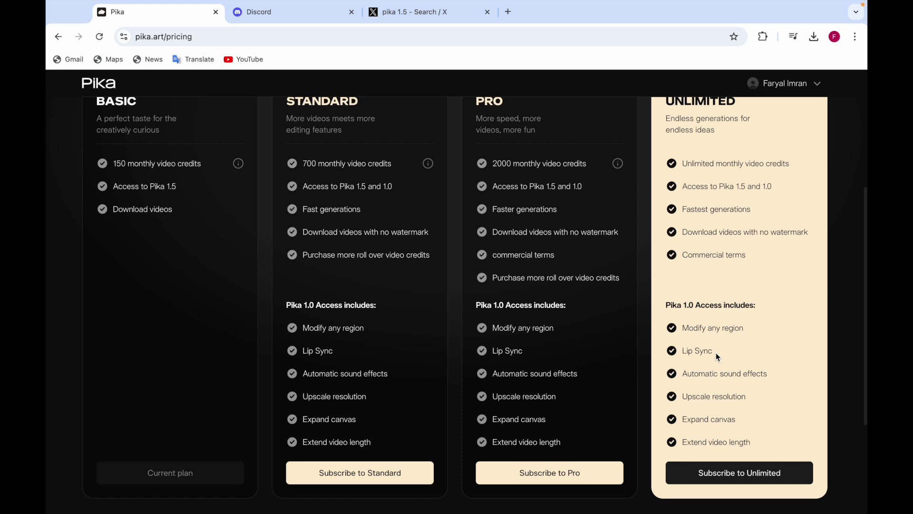
{"action": "scroll", "coordinate": [716, 354], "scroll_direction": "up", "scroll_amount": 5}
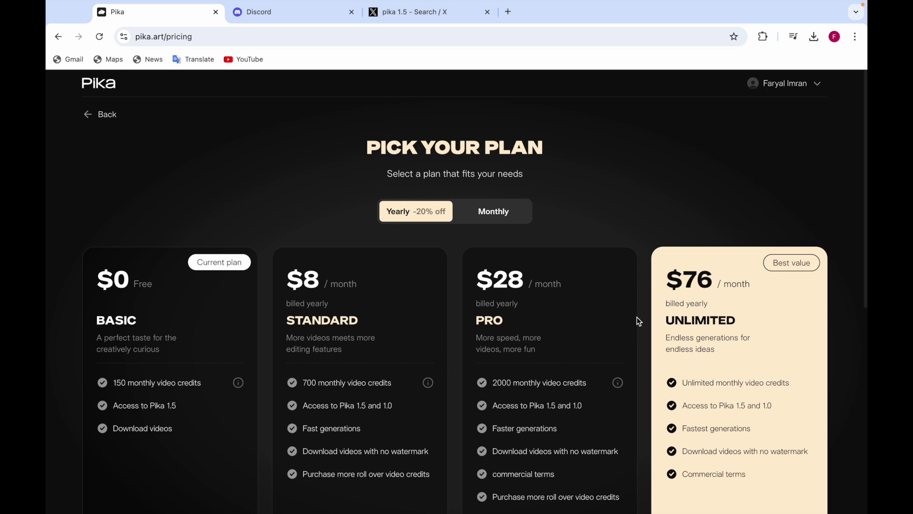
{"action": "left_click", "coordinate": [488, 223]}
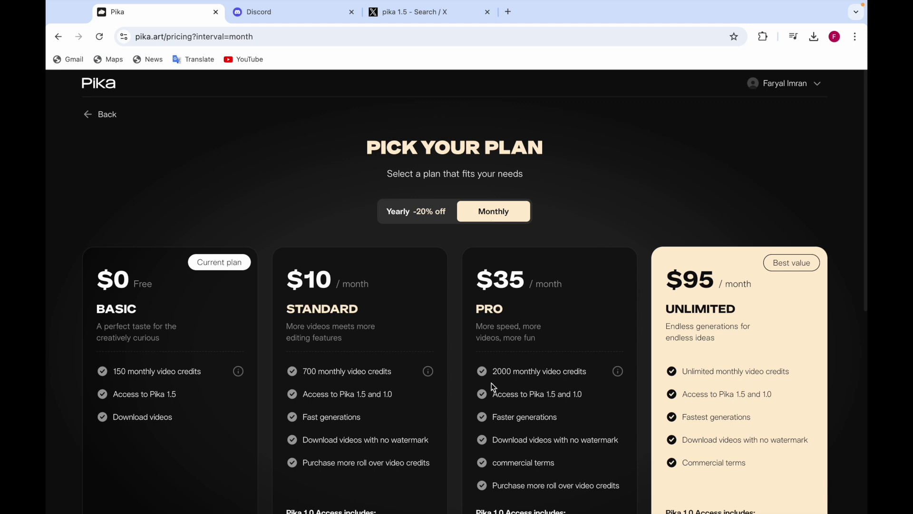
{"action": "left_click", "coordinate": [430, 212]}
{"action": "scroll", "coordinate": [441, 177], "scroll_direction": "down", "scroll_amount": 1}
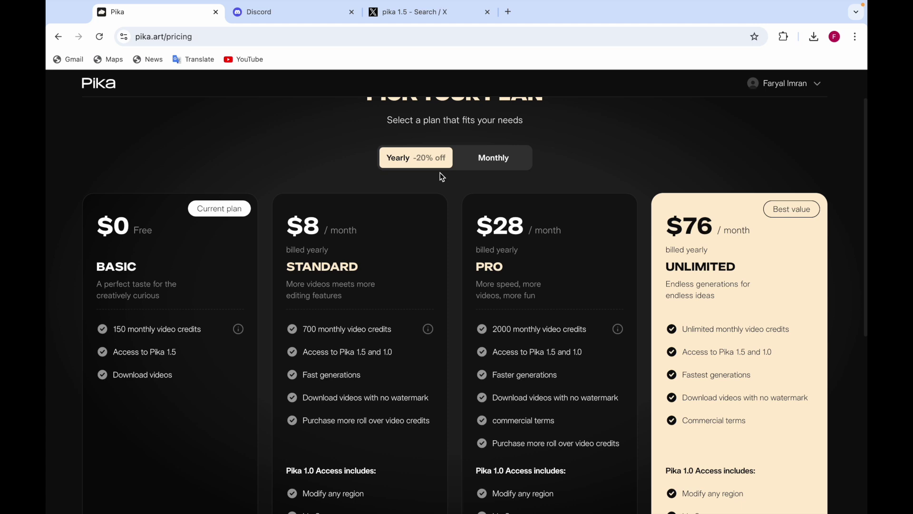
{"action": "left_click", "coordinate": [498, 158]}
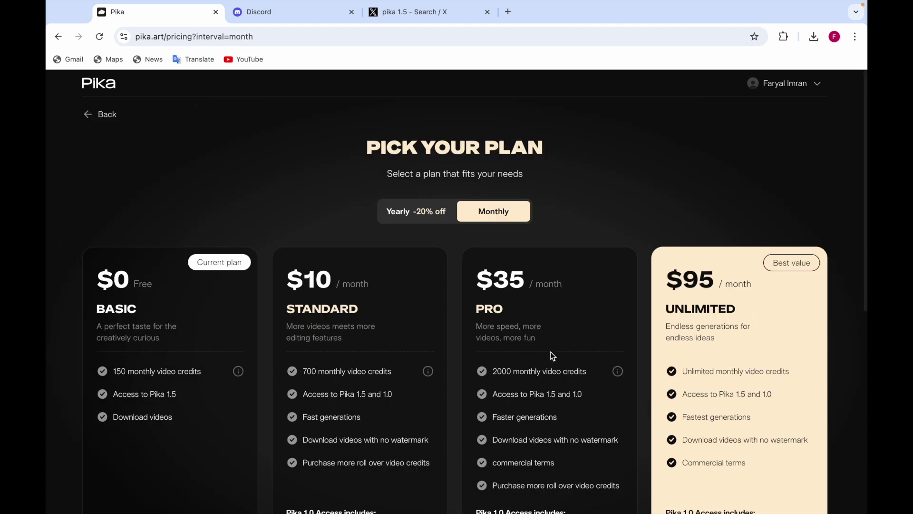
{"action": "scroll", "coordinate": [672, 352], "scroll_direction": "down", "scroll_amount": 2}
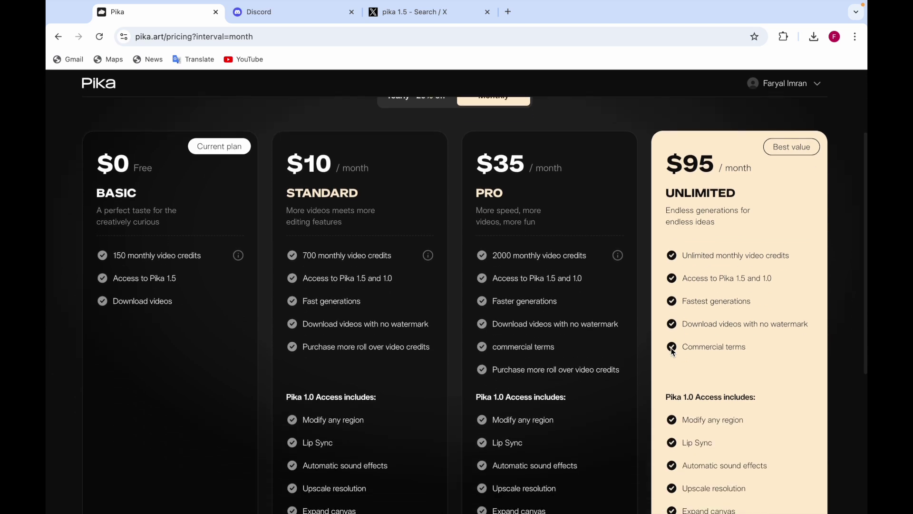
{"action": "scroll", "coordinate": [394, 217], "scroll_direction": "up", "scroll_amount": 3}
{"action": "left_click", "coordinate": [399, 209]}
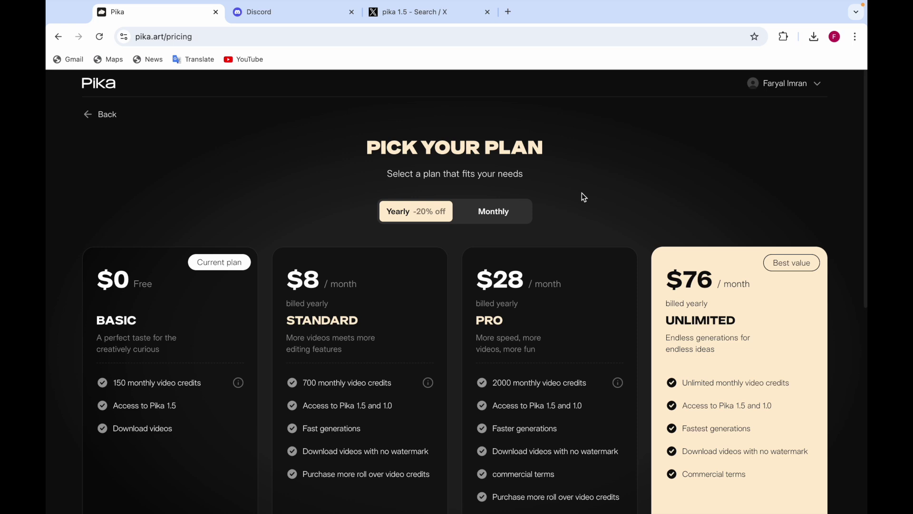
{"action": "left_click", "coordinate": [102, 117]}
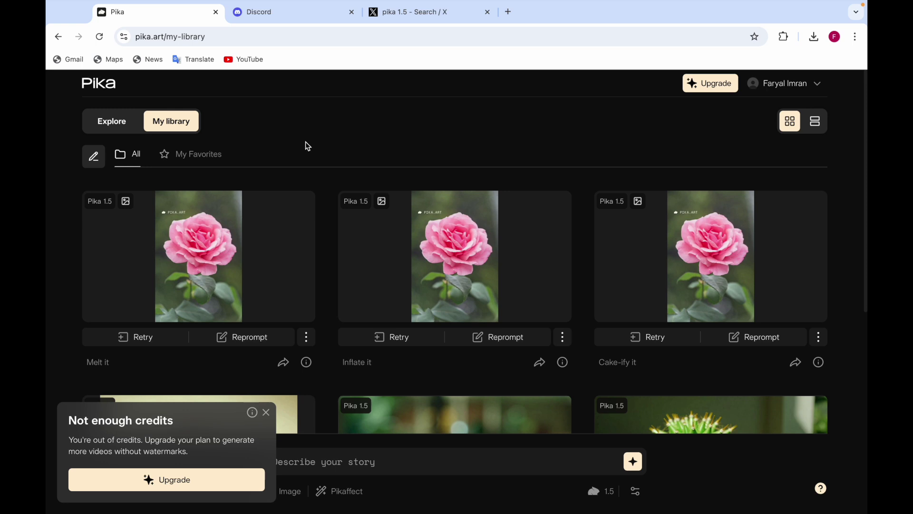
- Preview the Melt it, Inflate it and Cake-ify it rose videos in My library
{"action": "mouse_move", "coordinate": [216, 245]}
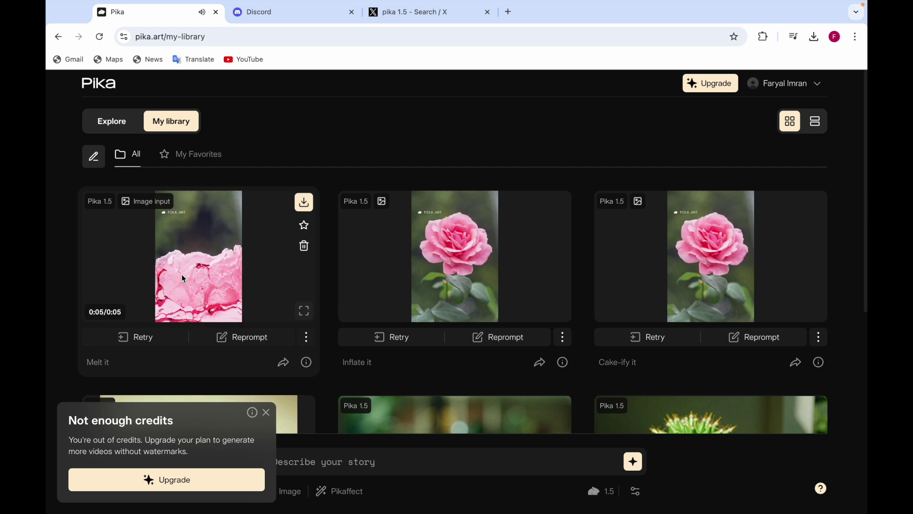
{"action": "mouse_move", "coordinate": [473, 293]}
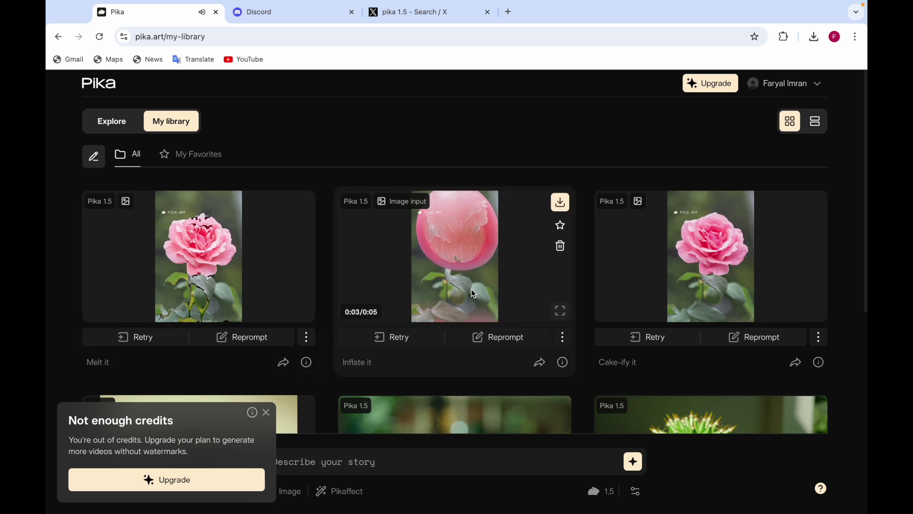
{"action": "mouse_move", "coordinate": [689, 293]}
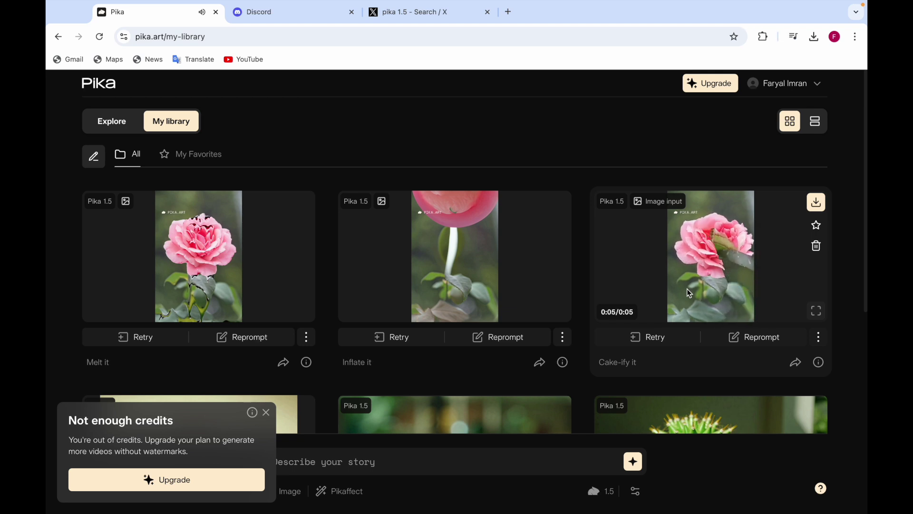
{"action": "scroll", "coordinate": [689, 293], "scroll_direction": "down", "scroll_amount": 3}
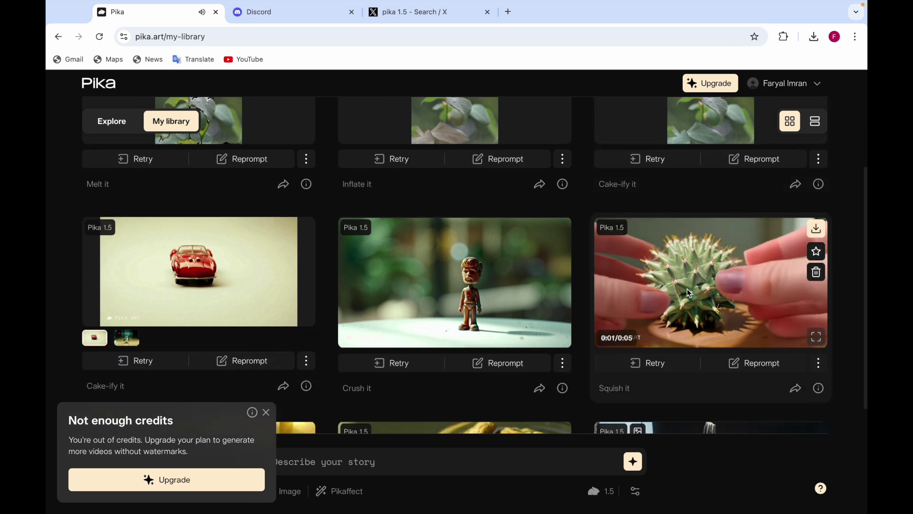
{"action": "mouse_move", "coordinate": [207, 284]}
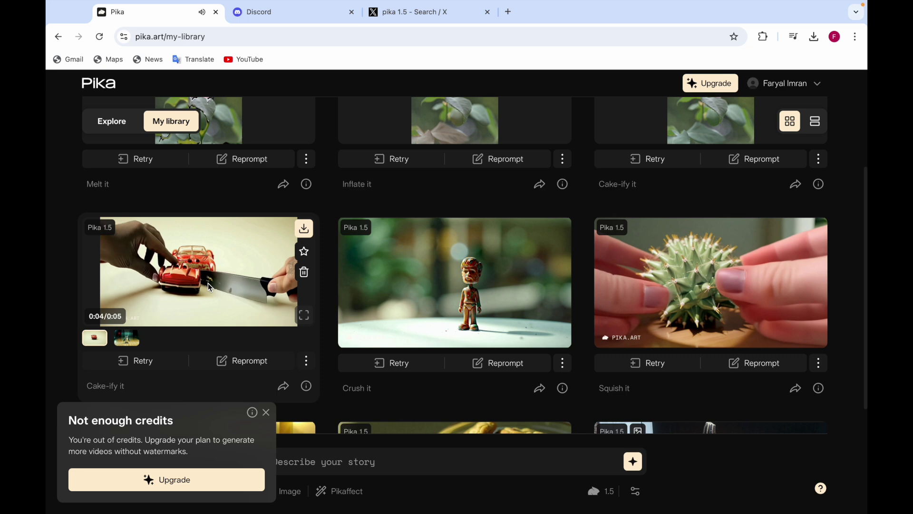
{"action": "mouse_move", "coordinate": [423, 266]}
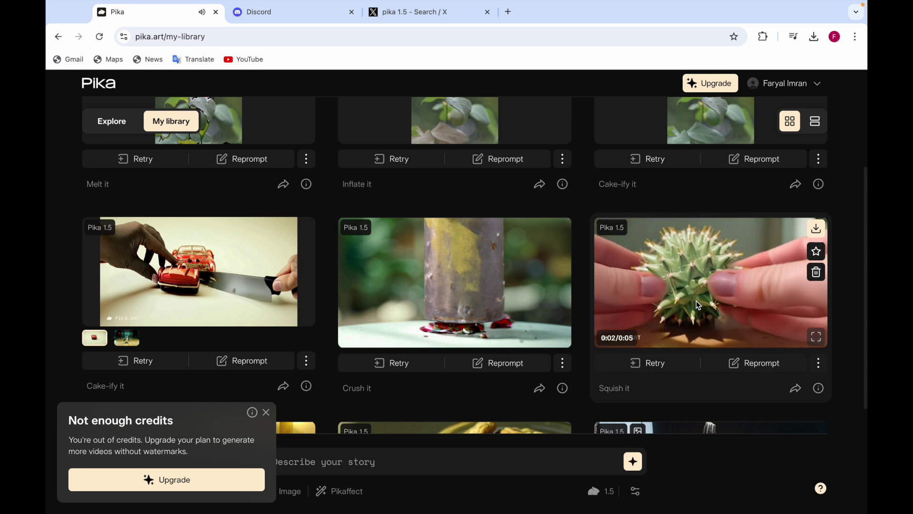
{"action": "scroll", "coordinate": [697, 301], "scroll_direction": "down", "scroll_amount": 2}
{"action": "scroll", "coordinate": [696, 301], "scroll_direction": "down", "scroll_amount": 2}
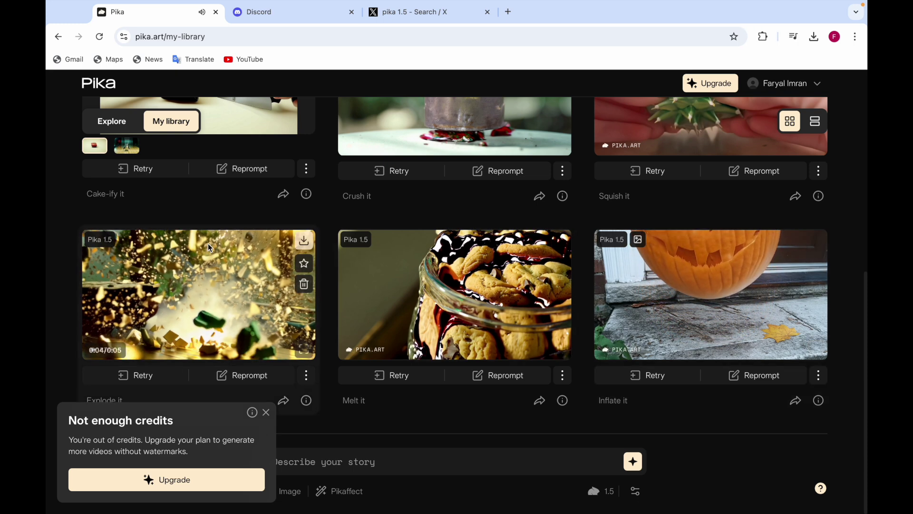
{"action": "scroll", "coordinate": [211, 248], "scroll_direction": "up", "scroll_amount": 7}
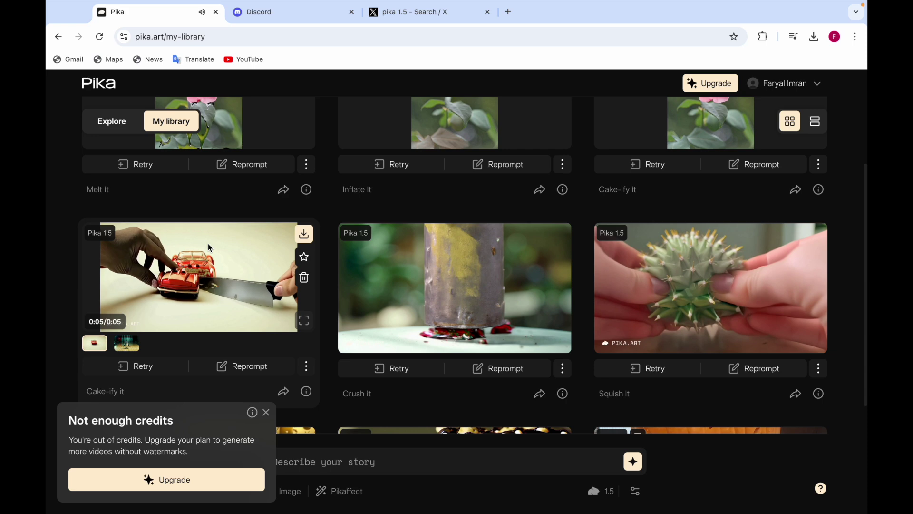
{"action": "scroll", "coordinate": [211, 248], "scroll_direction": "up", "scroll_amount": 1}
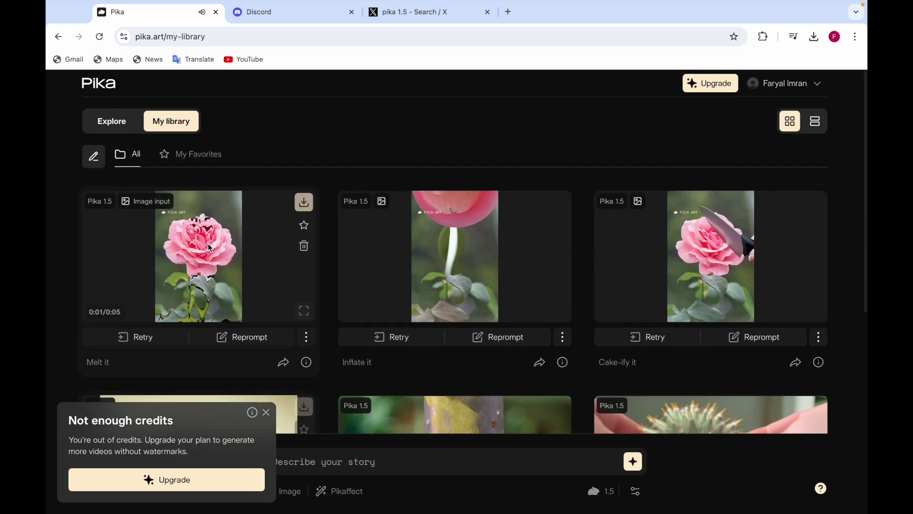
{"action": "left_click", "coordinate": [116, 119]}
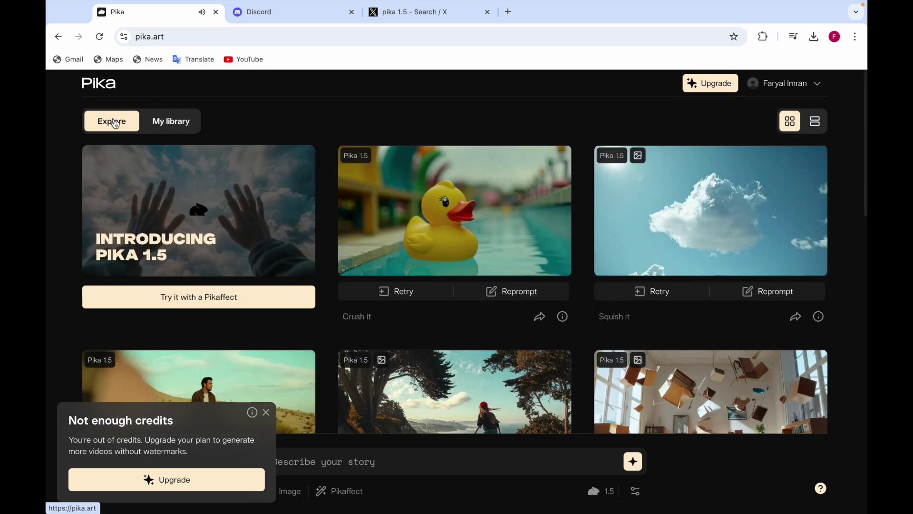
- Preview the longboard-downhill, bullet-time floating furniture and desert bench clips in the Explore feed
{"action": "mouse_move", "coordinate": [429, 221]}
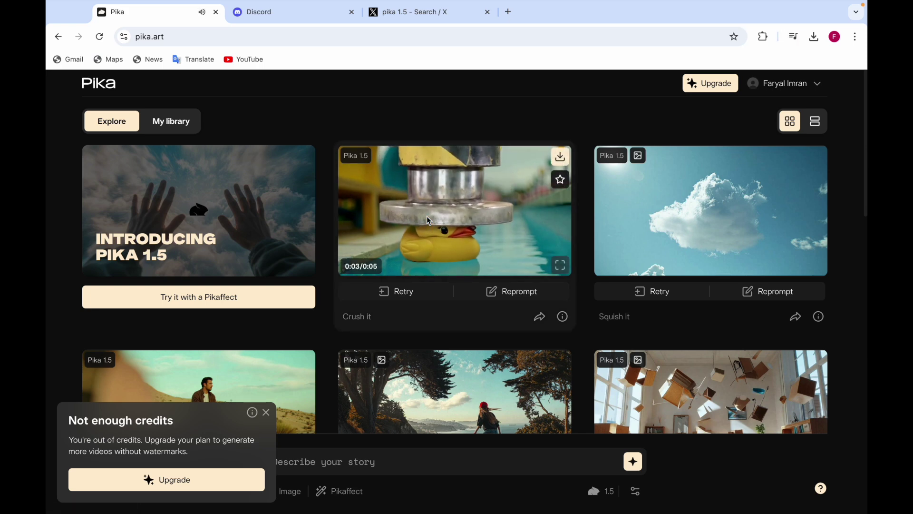
{"action": "mouse_move", "coordinate": [766, 261]}
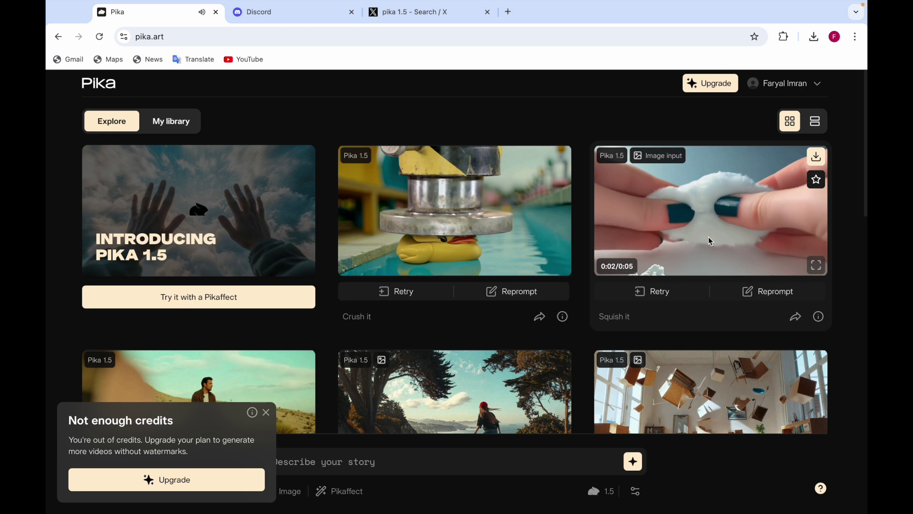
{"action": "scroll", "coordinate": [710, 241], "scroll_direction": "down", "scroll_amount": 4}
{"action": "mouse_move", "coordinate": [266, 239]}
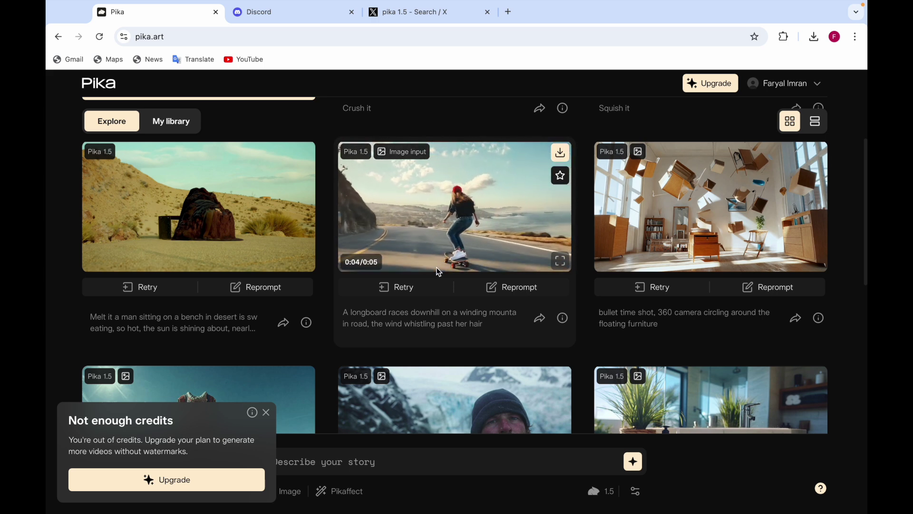
{"action": "mouse_move", "coordinate": [632, 205]}
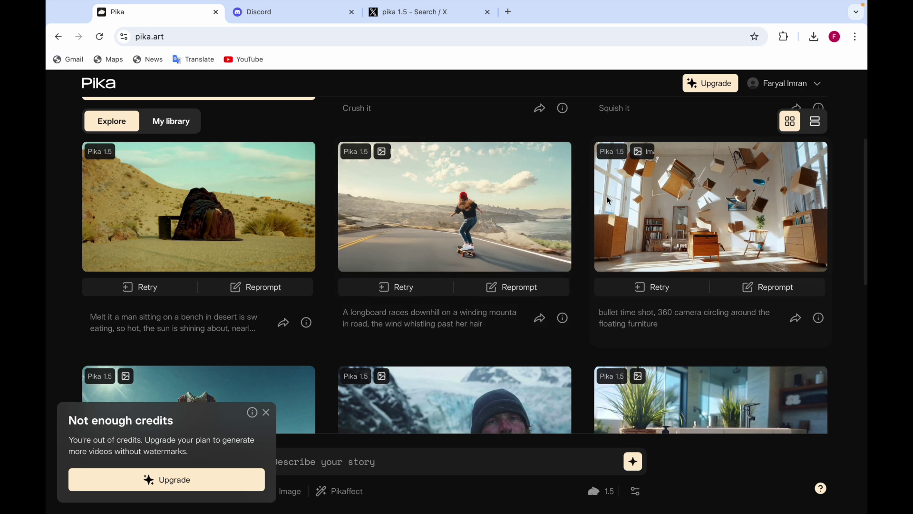